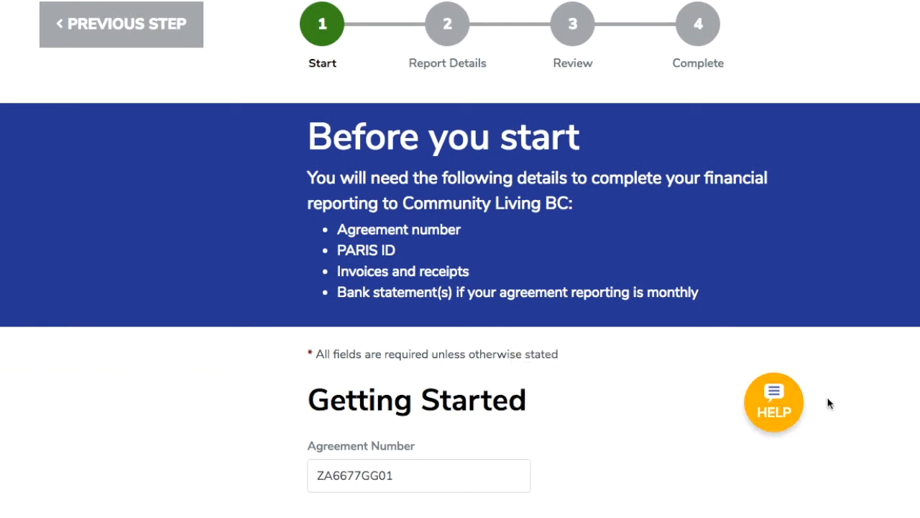
Re-enter the reporter's last name on the Getting Started form and continue to the Report Details step.
scroll(827, 402, down, 3)
scroll(826, 403, down, 2)
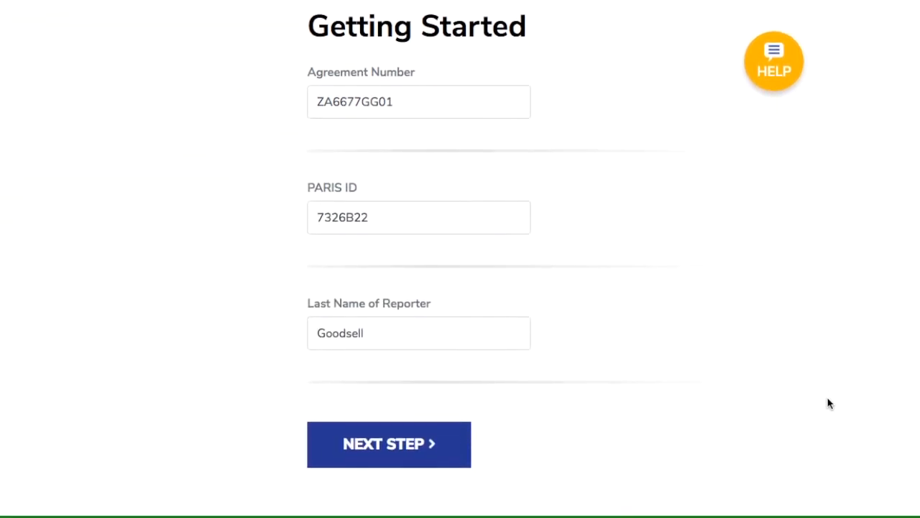
mouse_move(431, 94)
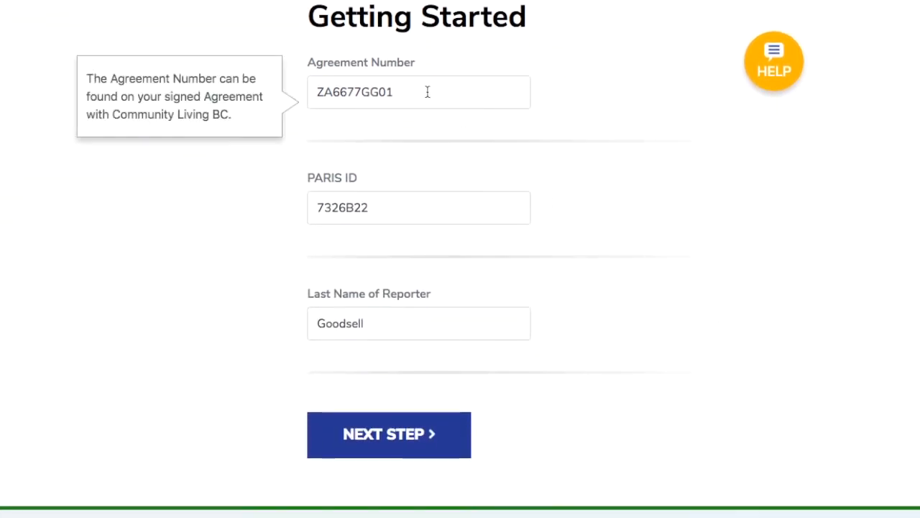
mouse_move(373, 217)
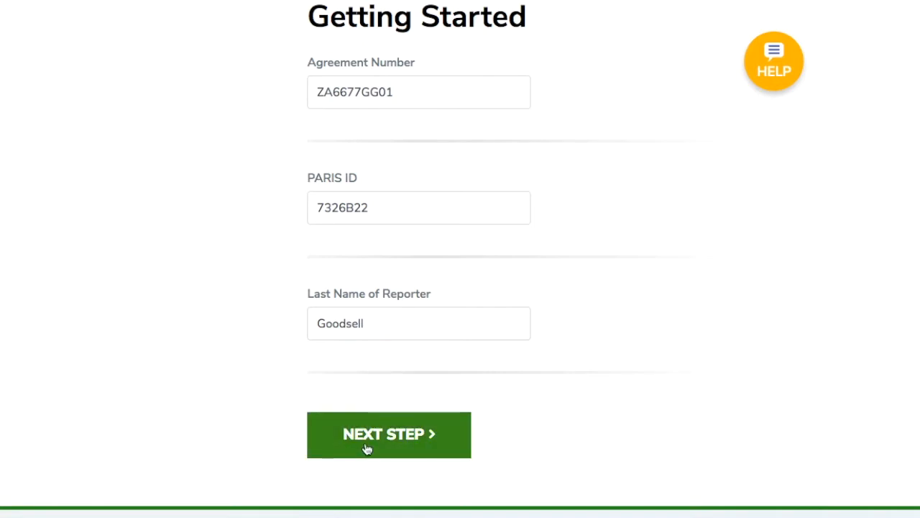
double_click(345, 324)
key(BackSpace)
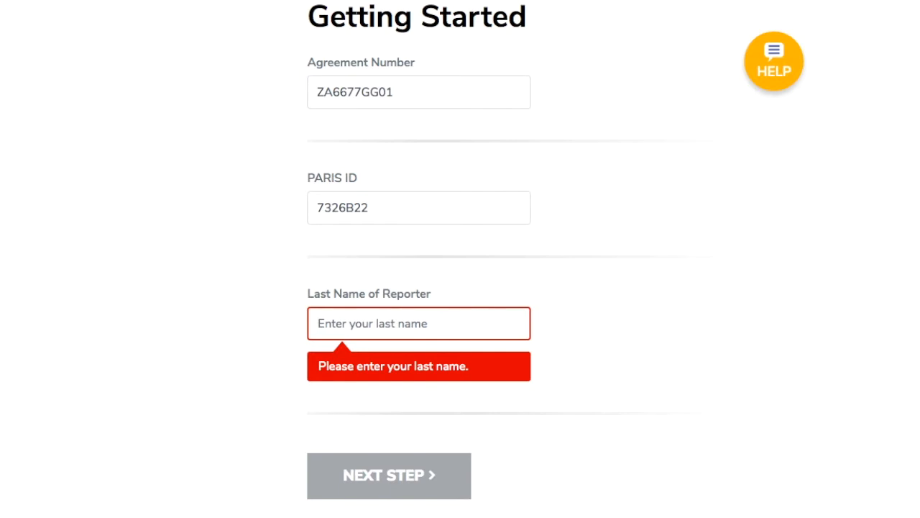
text(Goodsell)
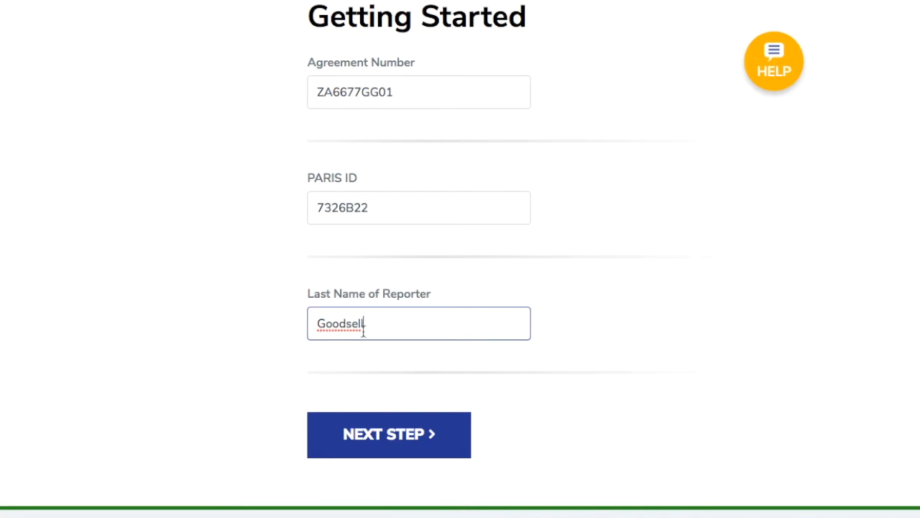
click(385, 435)
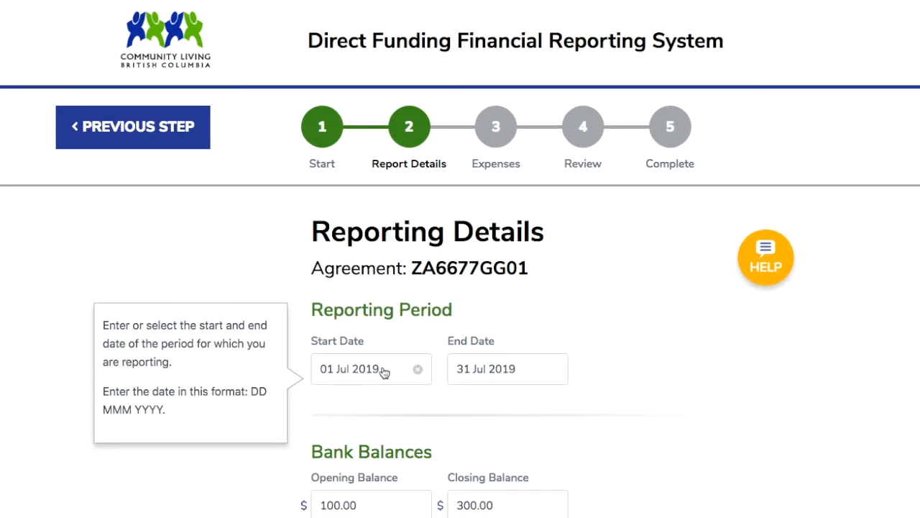
Set the reporting period start date to 01 Jul 2019 using the date picker's month view.
click(385, 371)
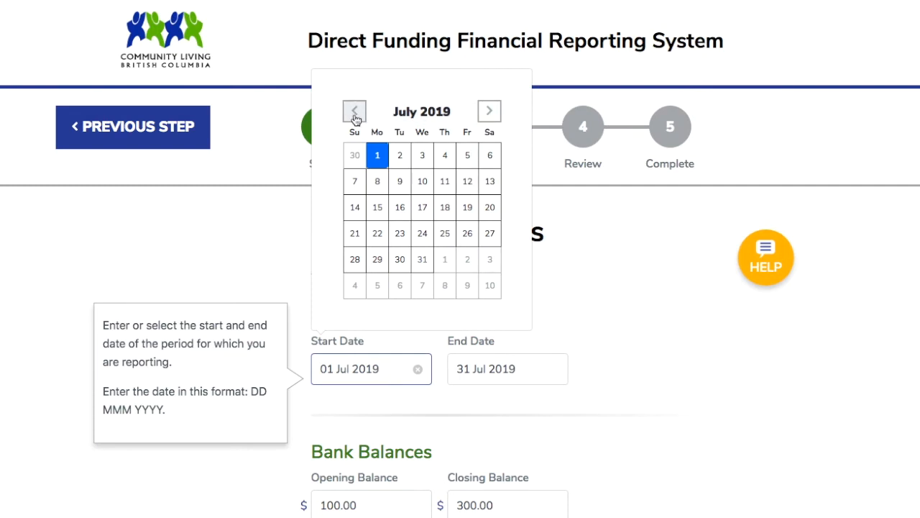
click(407, 115)
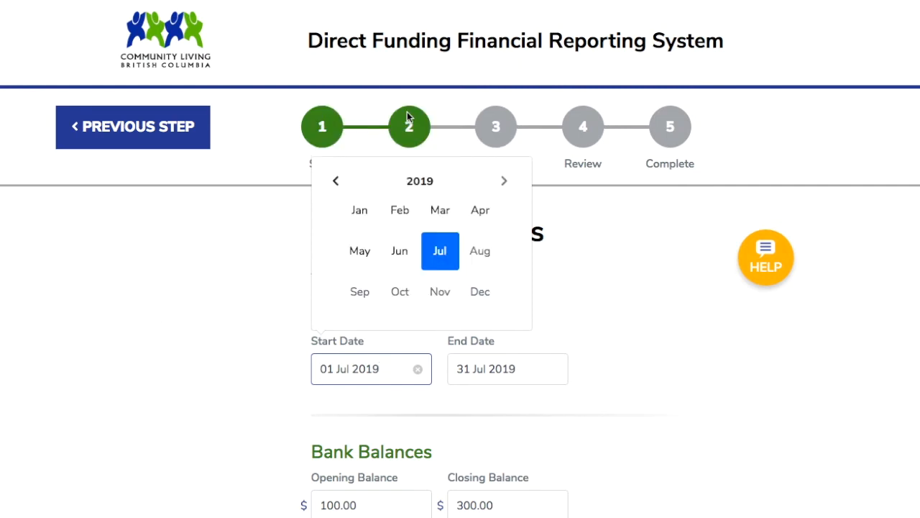
click(437, 250)
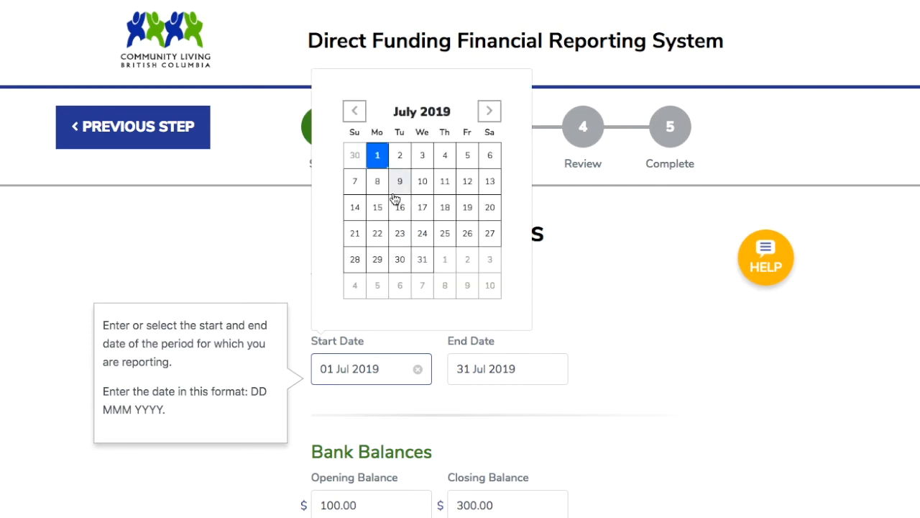
click(377, 160)
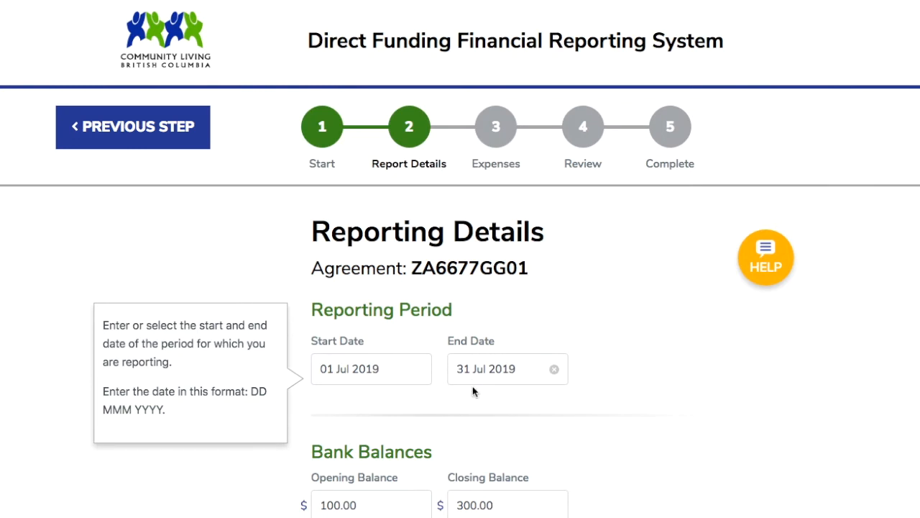
Open the date picker for the 17 Jul 2019 bank statement row and close it without changes.
scroll(435, 454, down, 2)
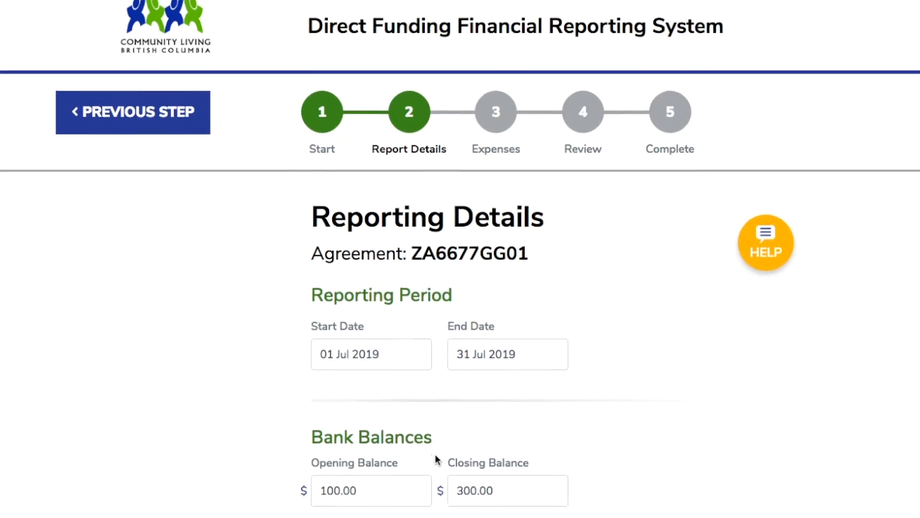
scroll(435, 456, down, 1)
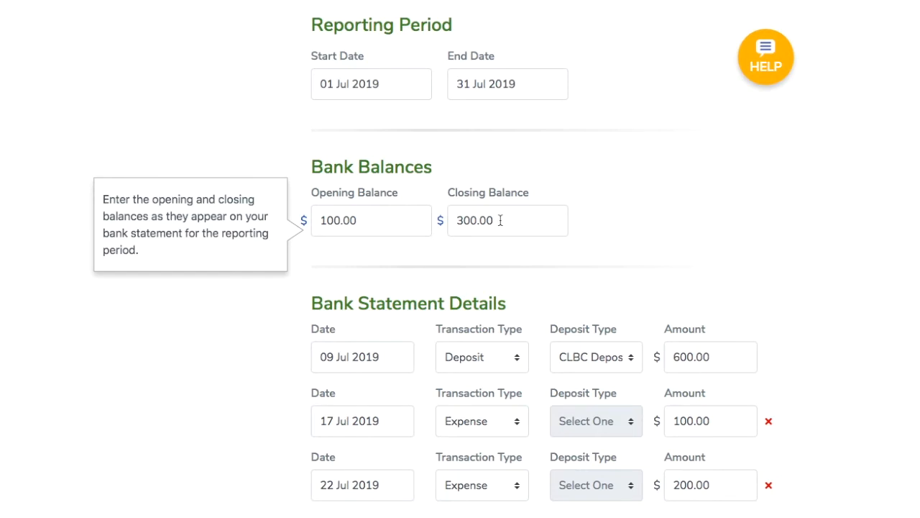
scroll(500, 220, down, 3)
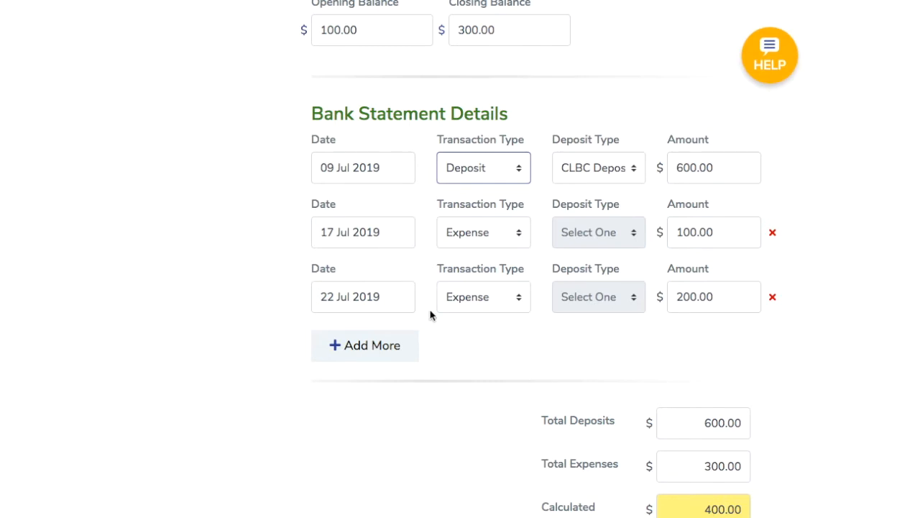
click(364, 243)
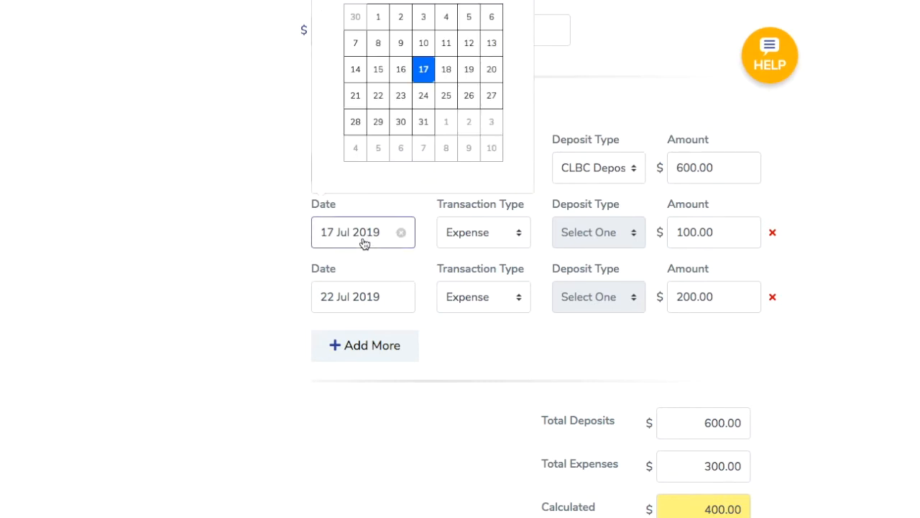
scroll(364, 243, up, 1)
scroll(364, 243, up, 2)
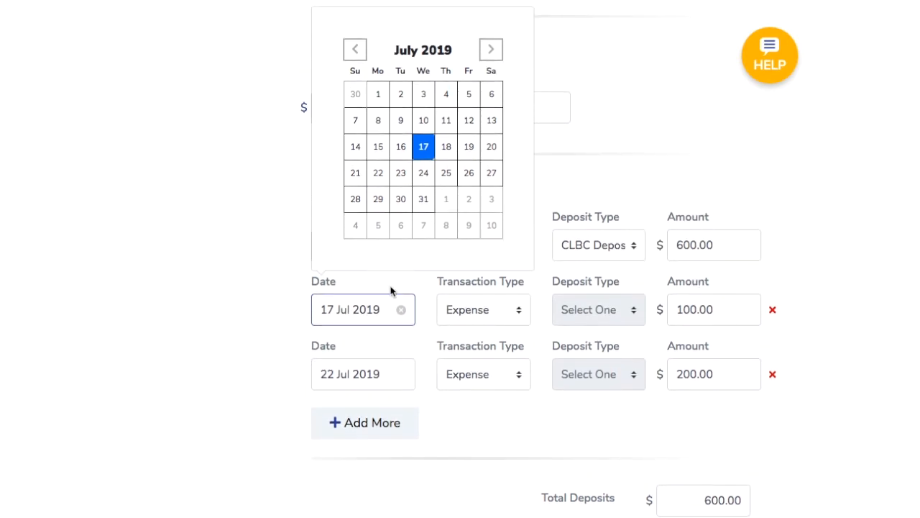
click(425, 294)
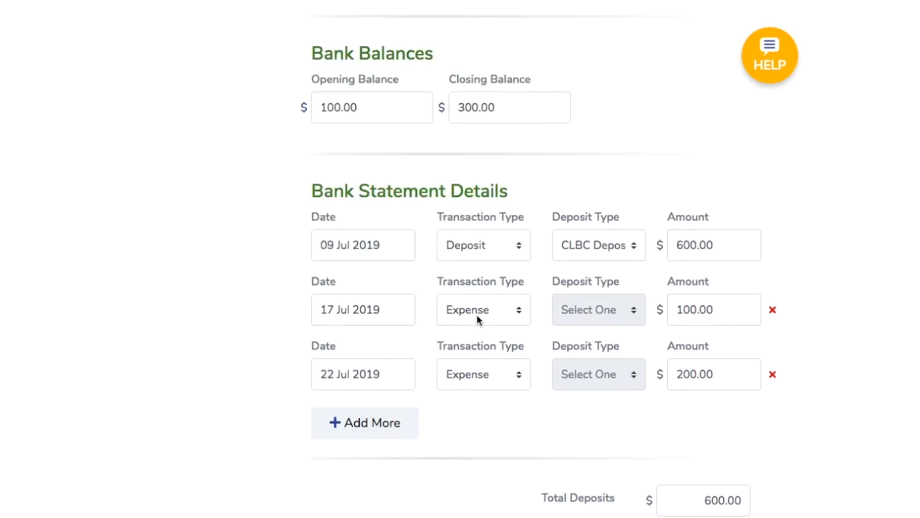
Open the transaction type and deposit type lists on the bank statement rows and close them unchanged.
click(477, 320)
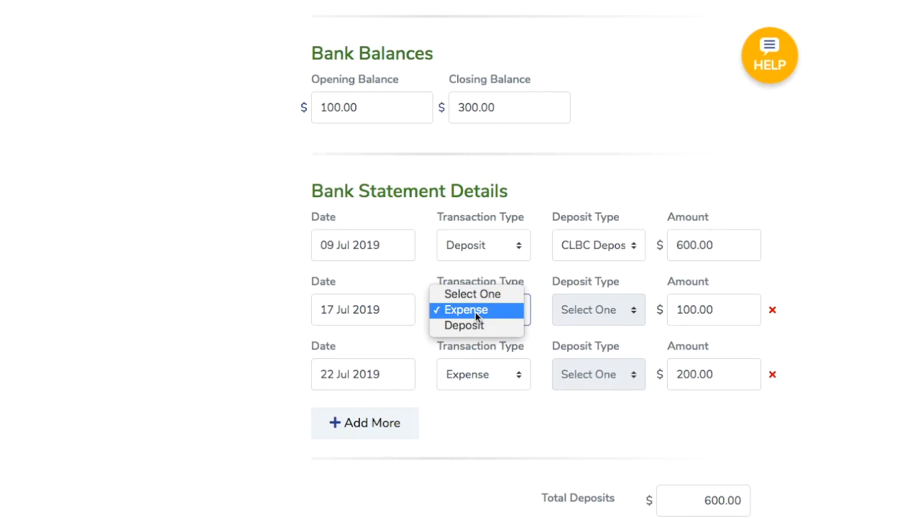
click(538, 260)
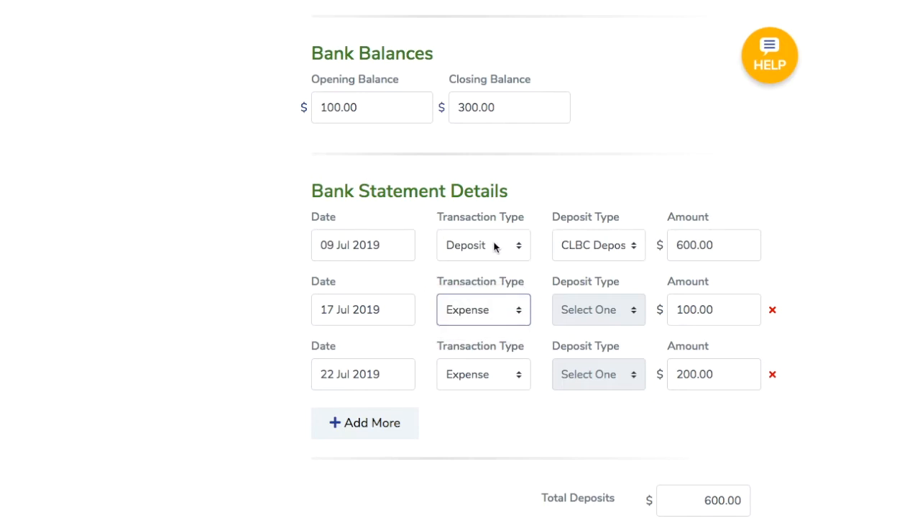
click(598, 248)
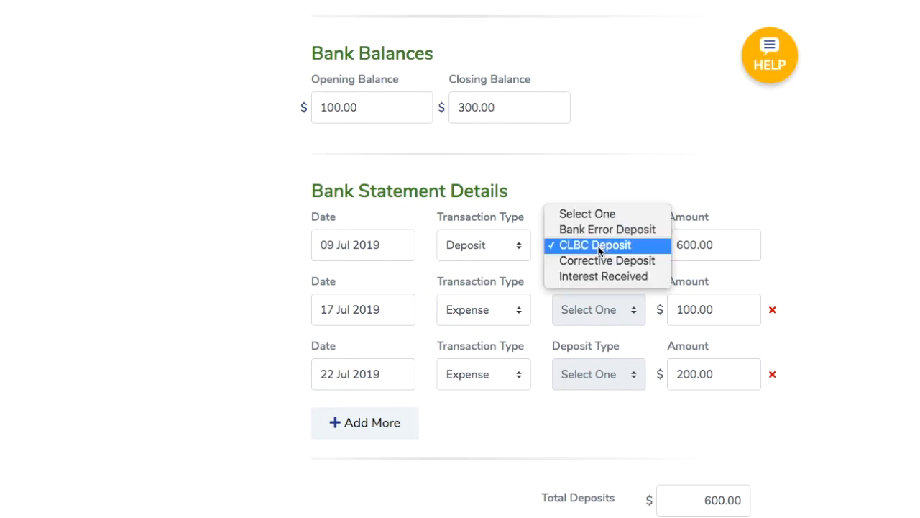
click(793, 226)
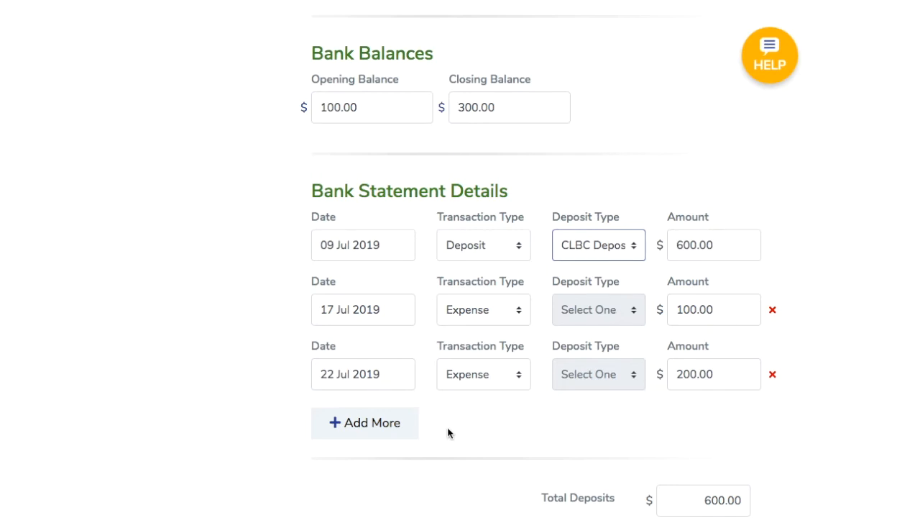
click(367, 432)
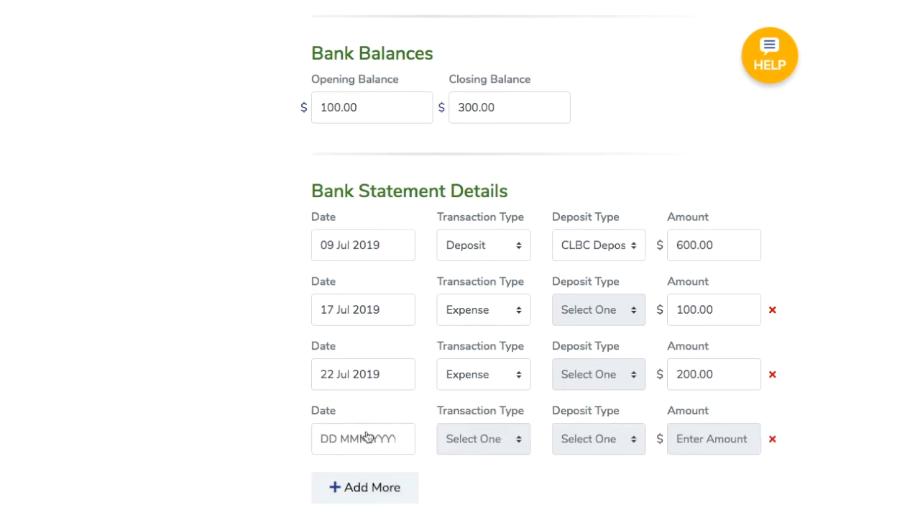
scroll(367, 437, down, 1)
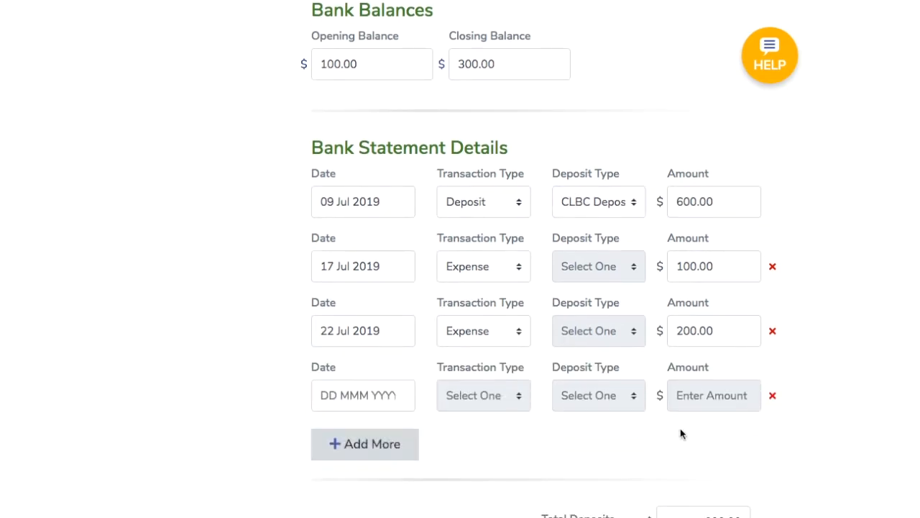
click(773, 397)
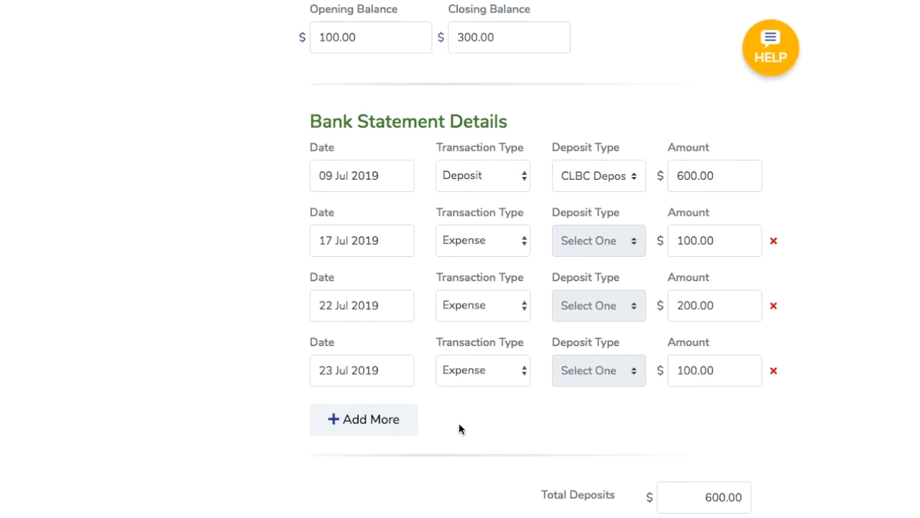
Review the bank statement totals and continue to the Expenses step.
scroll(460, 429, down, 3)
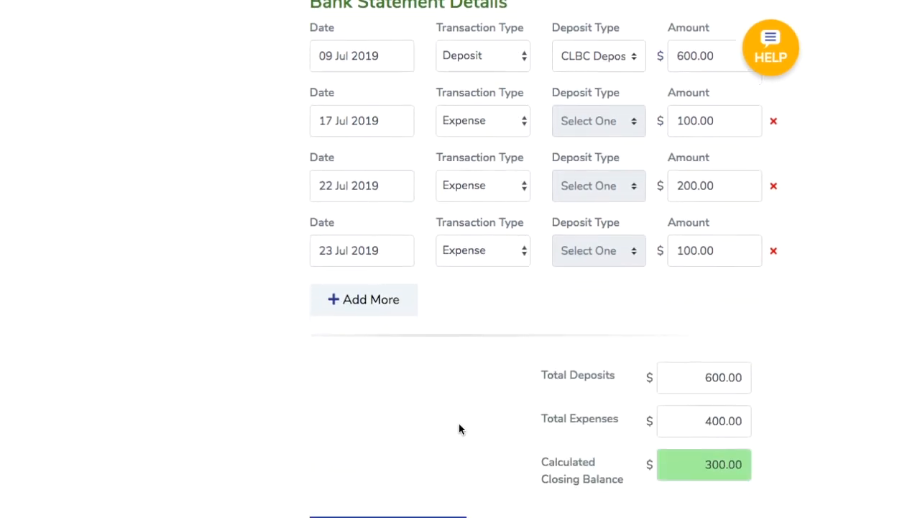
scroll(460, 429, down, 2)
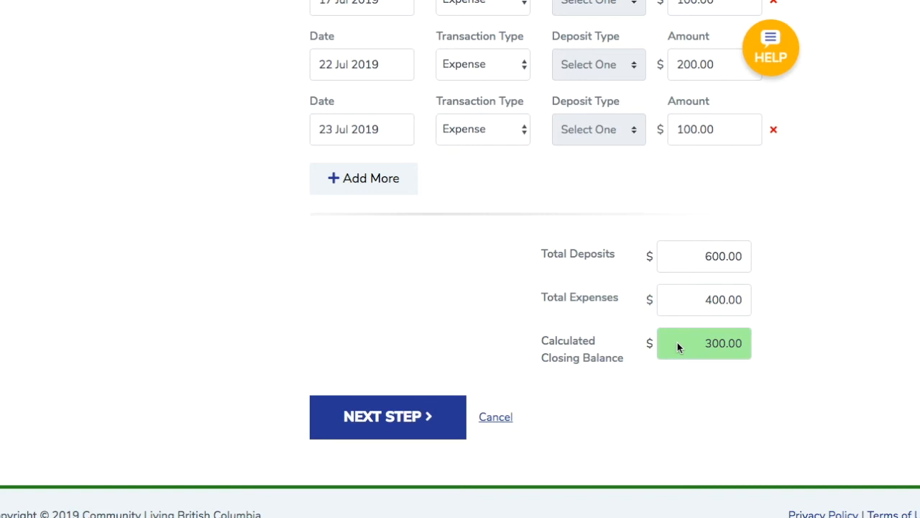
click(412, 411)
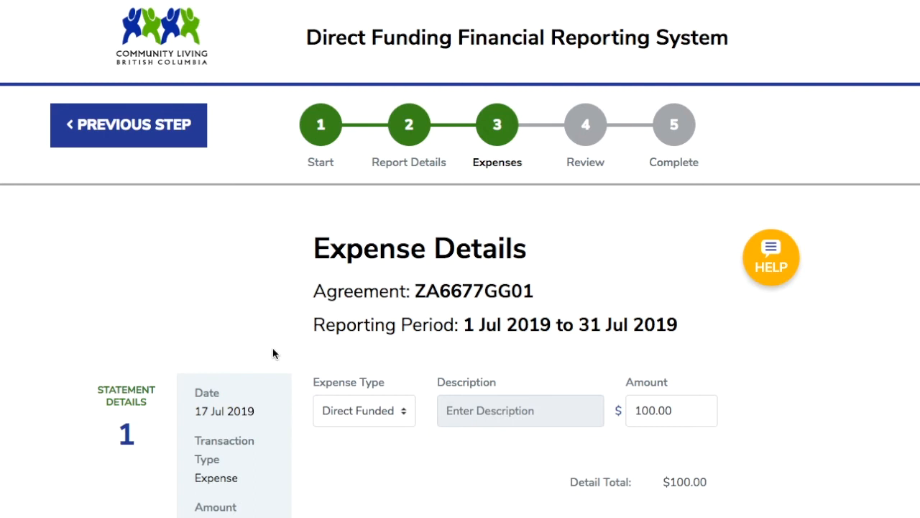
Open the expense type list for the 17 Jul 2019 statement entry and close it unchanged.
scroll(272, 350, down, 3)
scroll(273, 350, down, 1)
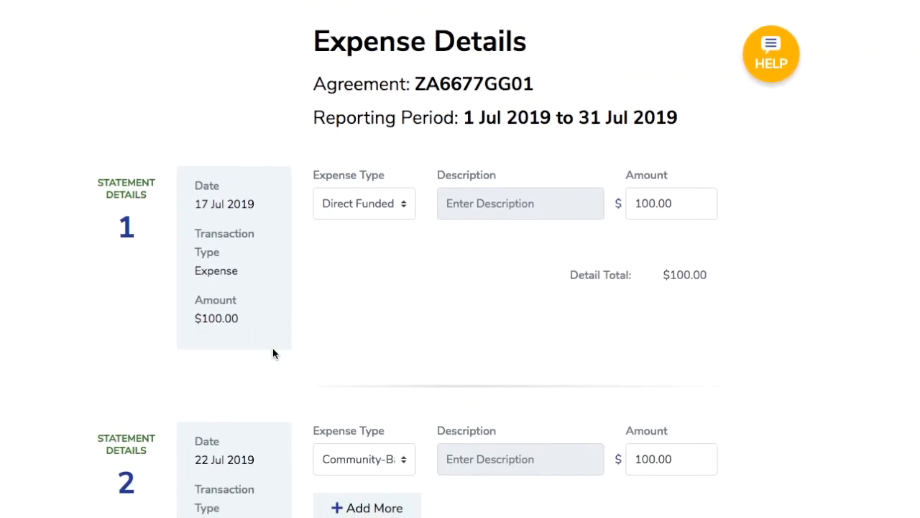
mouse_move(263, 295)
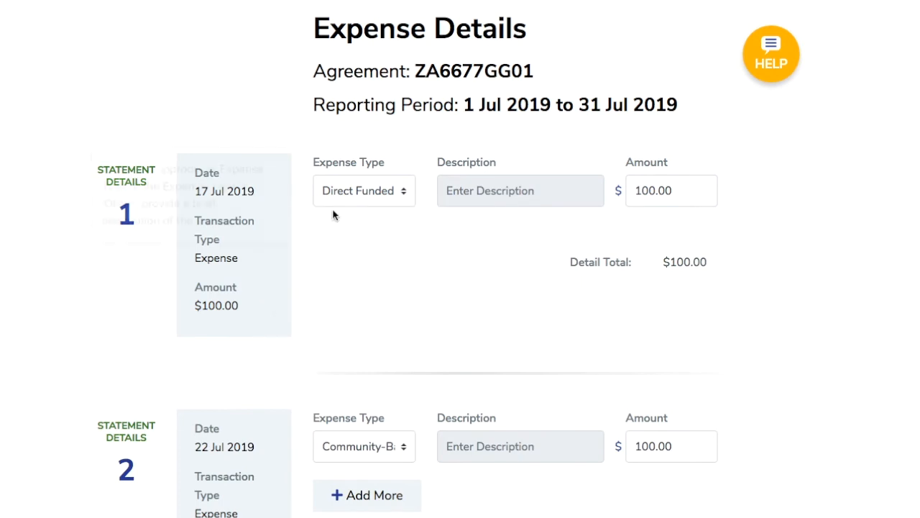
mouse_move(357, 194)
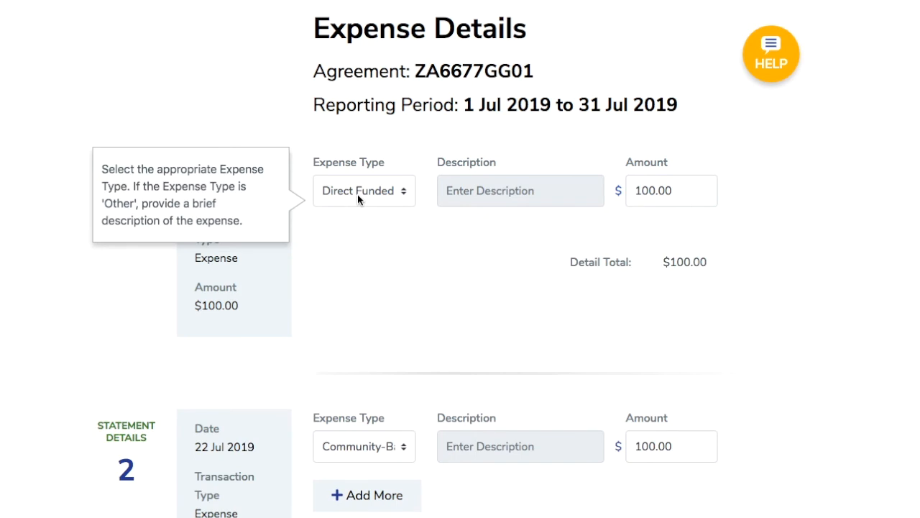
click(357, 194)
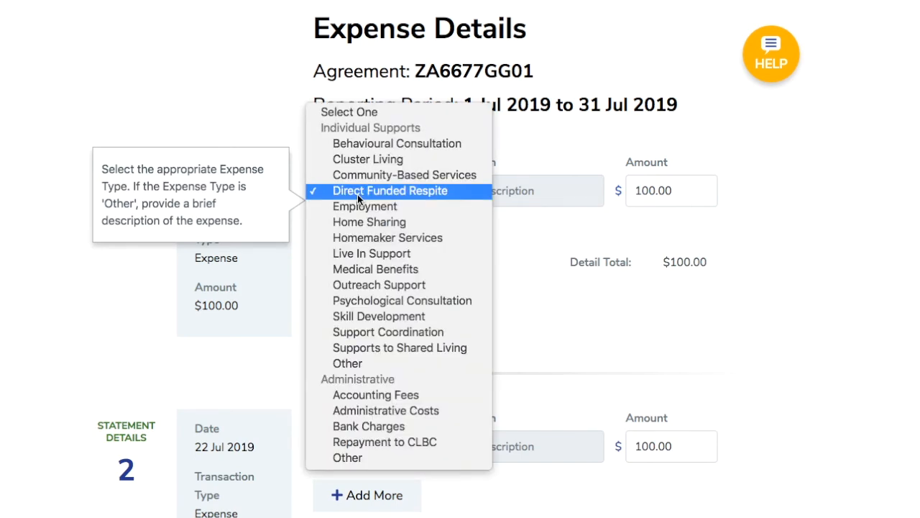
click(541, 225)
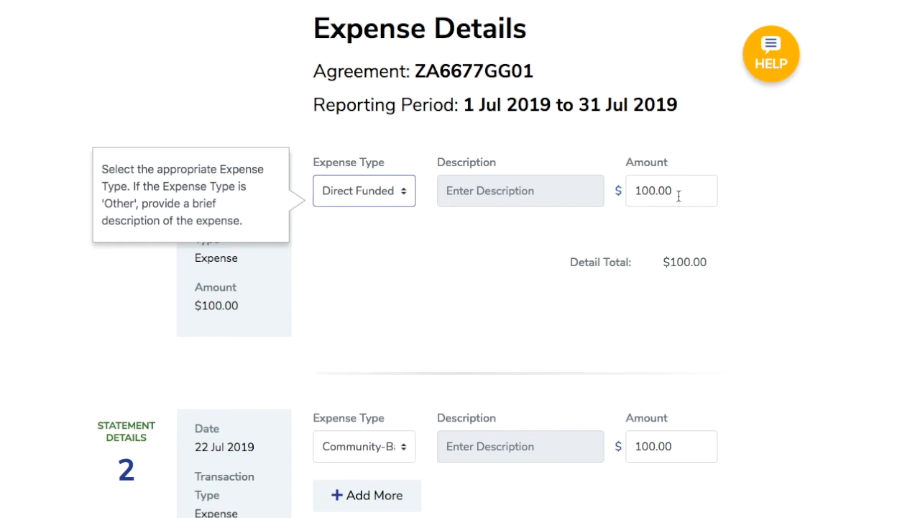
Add a second expense line to the 22 Jul 2019 entry as Outreach Support with an amount of 100.00.
scroll(465, 359, down, 4)
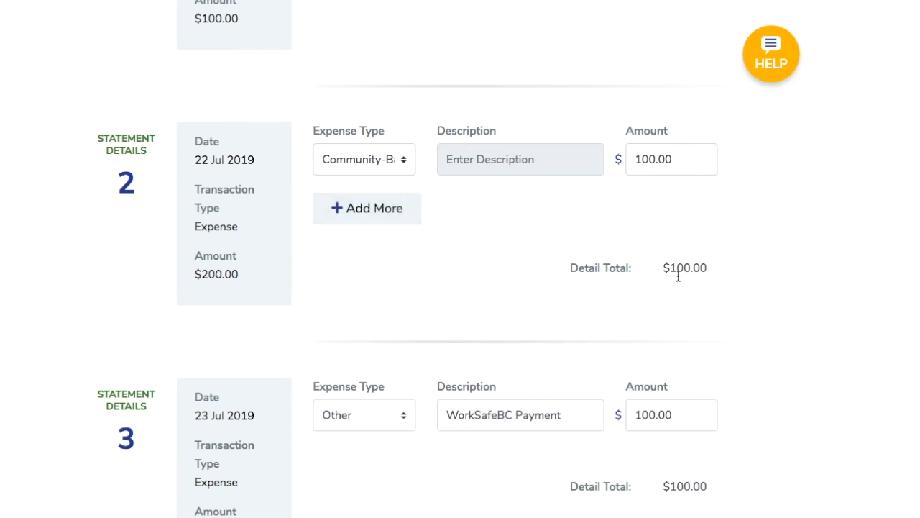
mouse_move(223, 286)
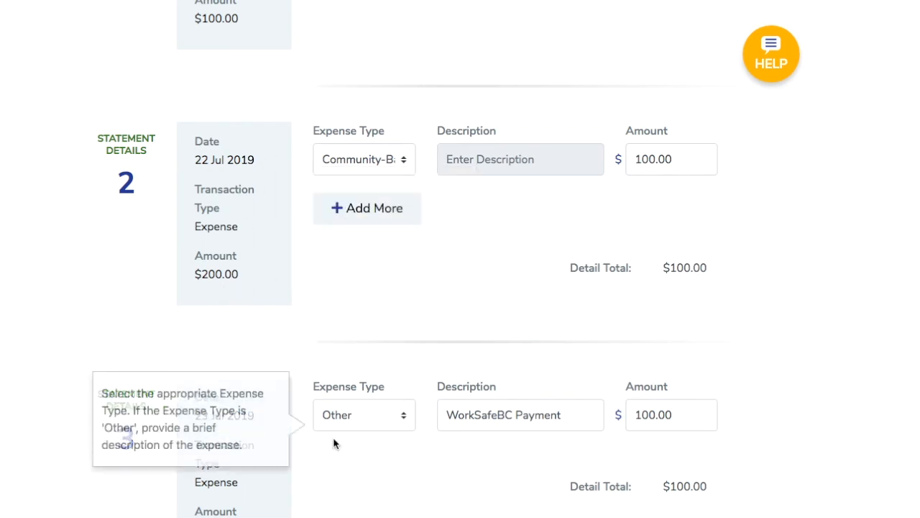
click(371, 209)
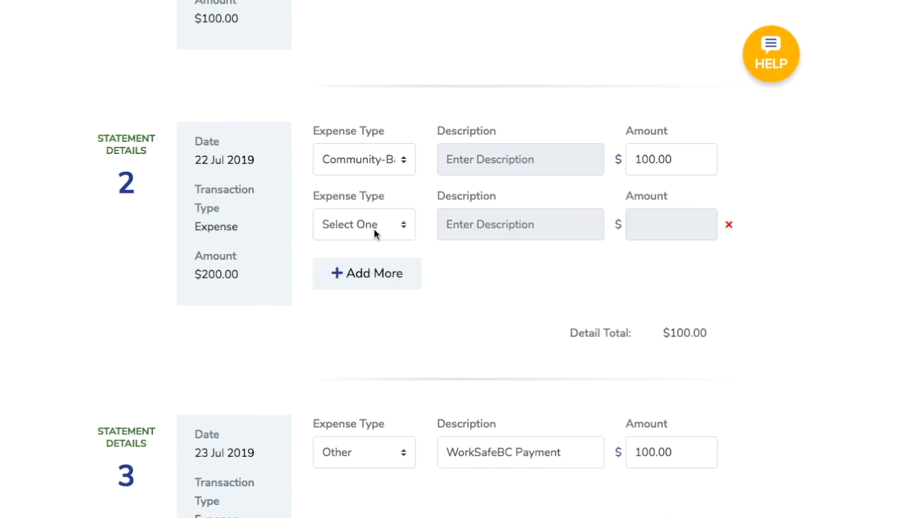
click(375, 234)
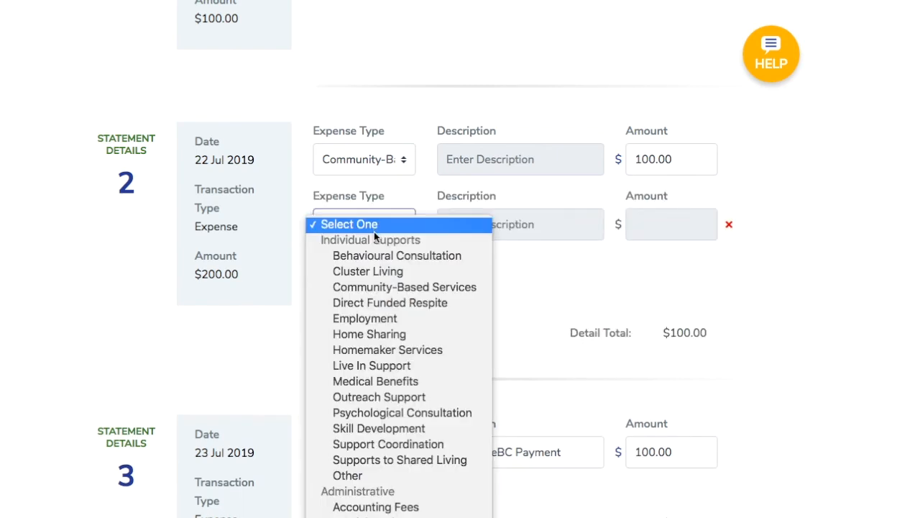
click(379, 397)
click(673, 230)
text(10)
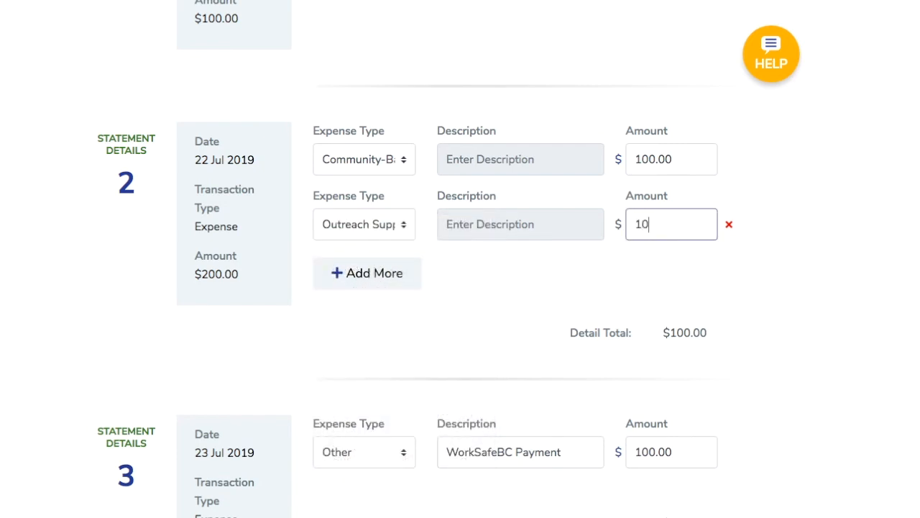
text(0.00)
click(523, 298)
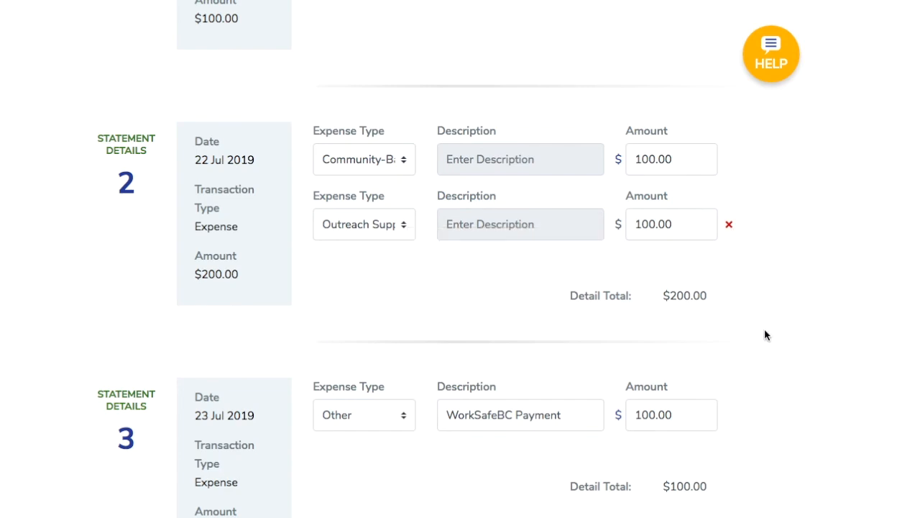
Check the expense type for the 23 Jul 2019 entry and continue to the Review step.
scroll(765, 333, down, 5)
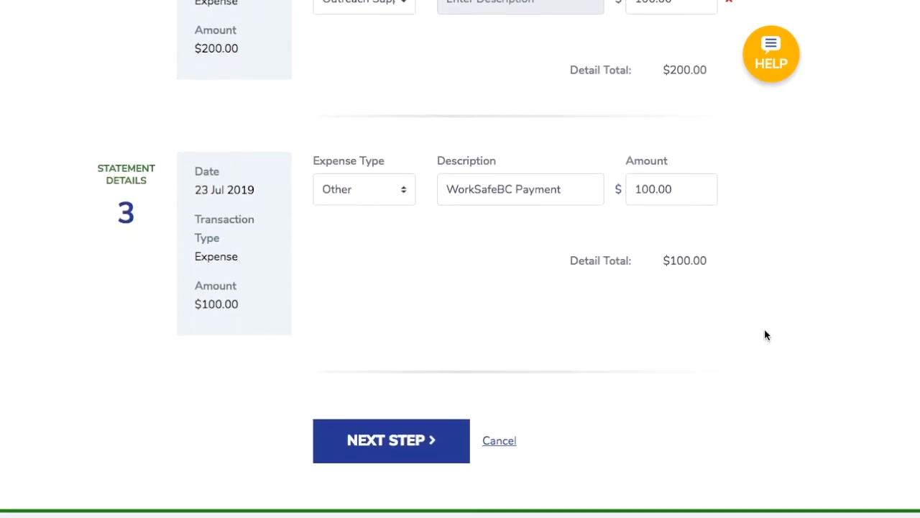
mouse_move(383, 174)
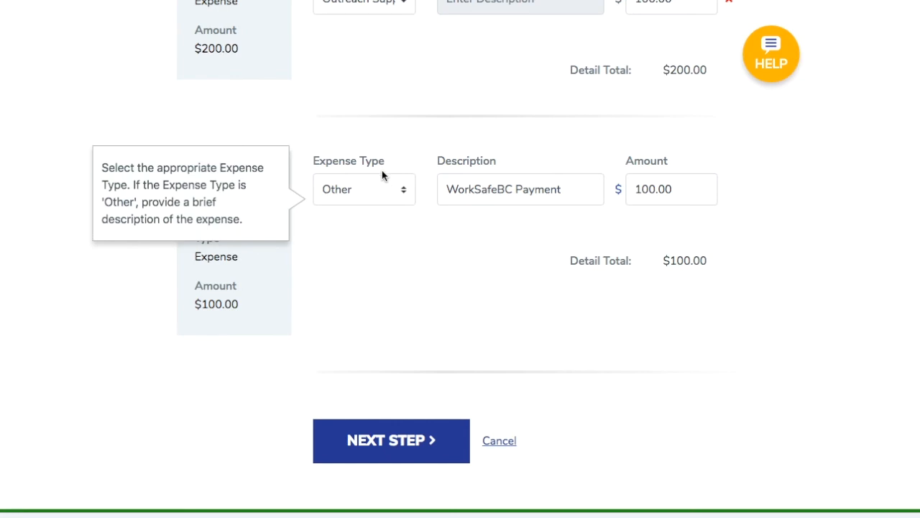
click(382, 188)
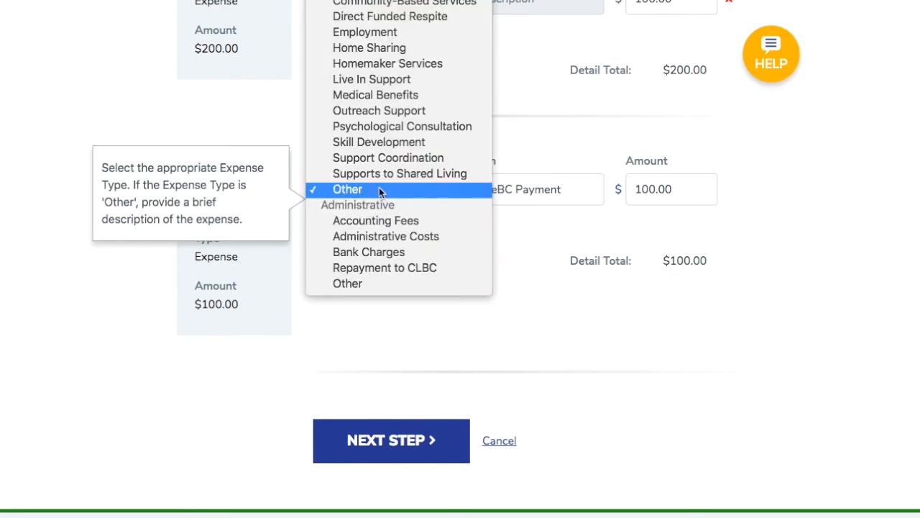
click(365, 284)
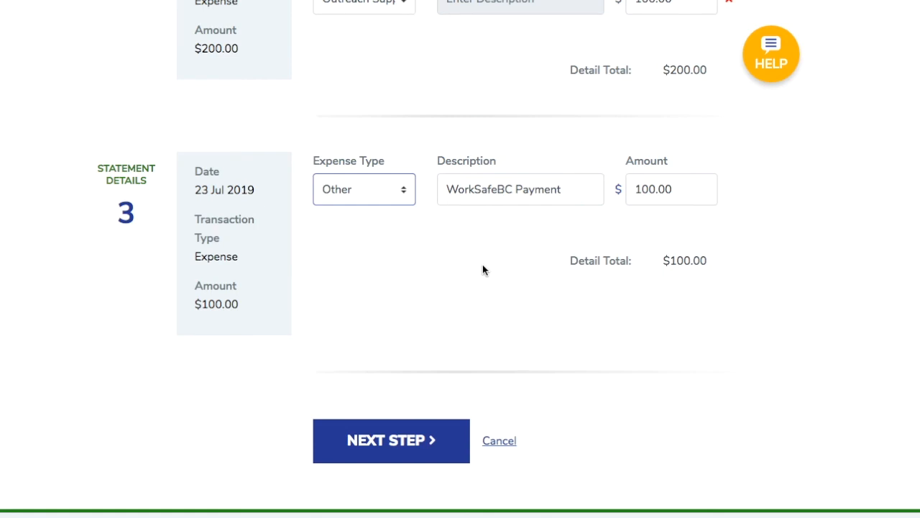
click(378, 440)
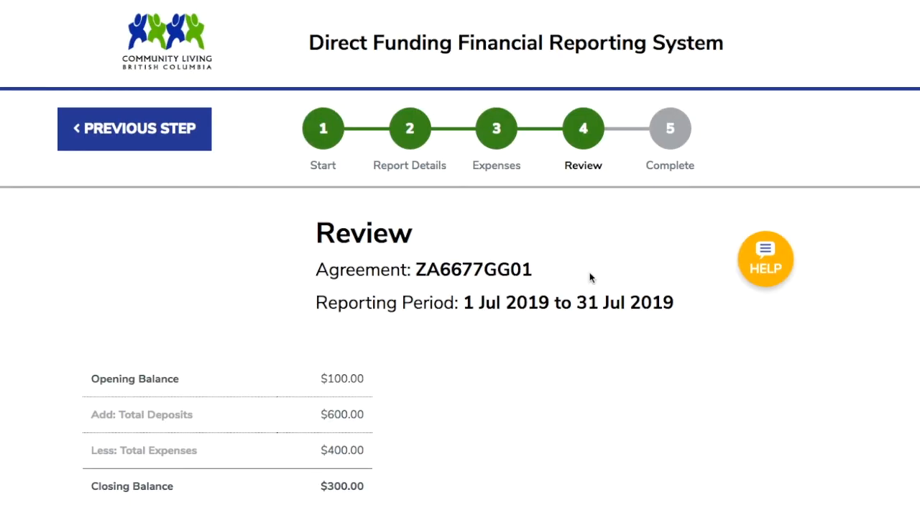
Review the report's balance summary and the transaction and expense breakdown.
scroll(591, 276, down, 5)
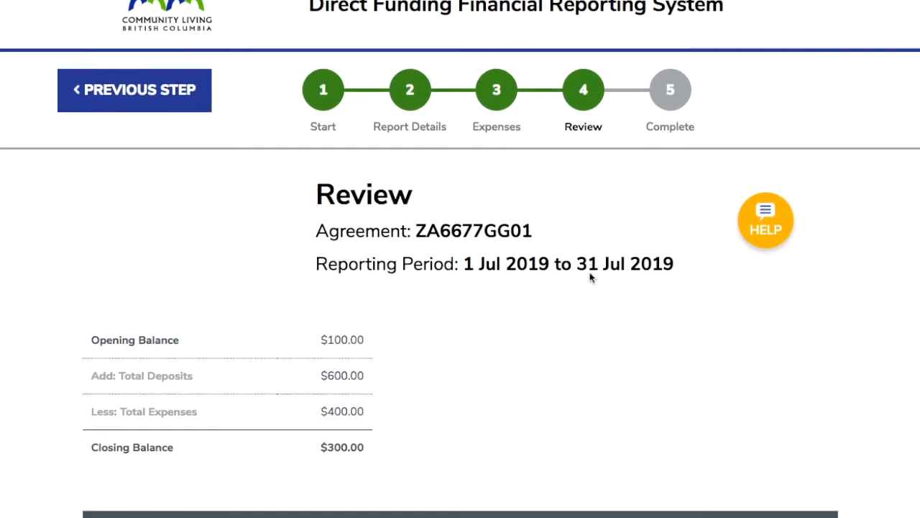
scroll(589, 277, down, 5)
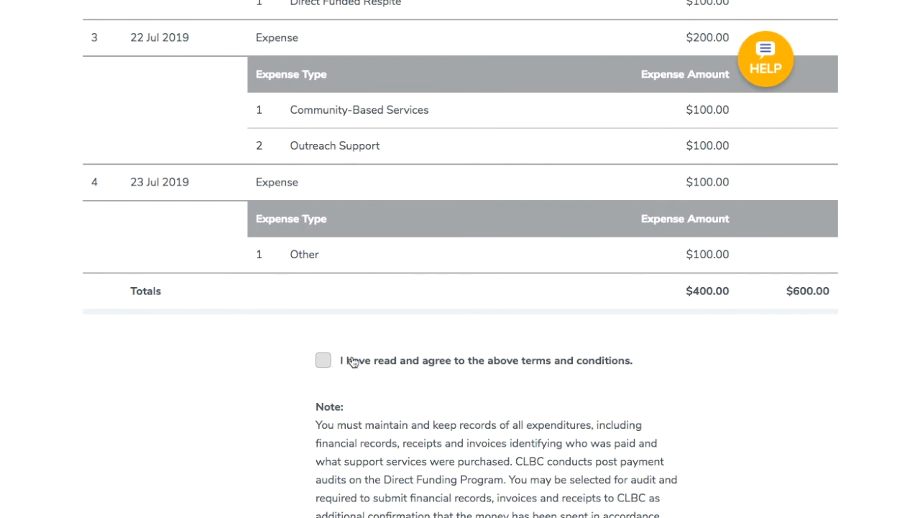
scroll(379, 349, up, 4)
scroll(379, 350, up, 3)
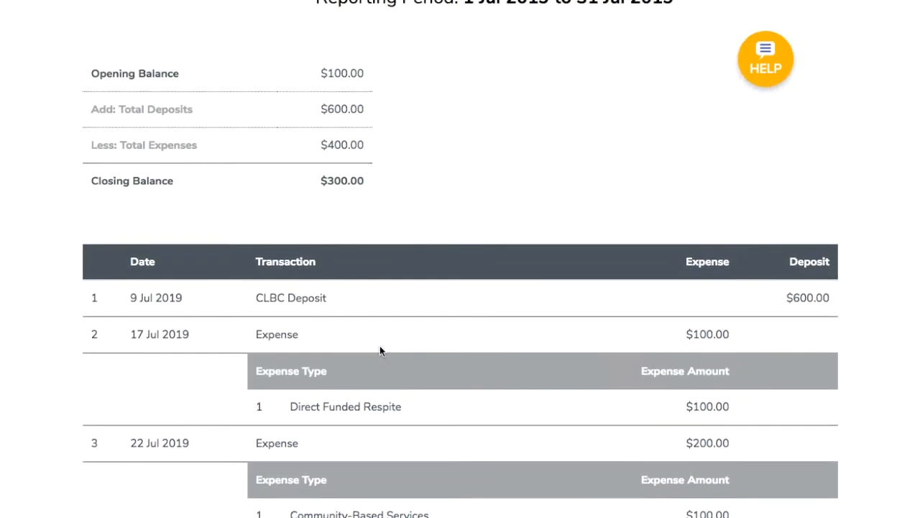
scroll(384, 191, up, 3)
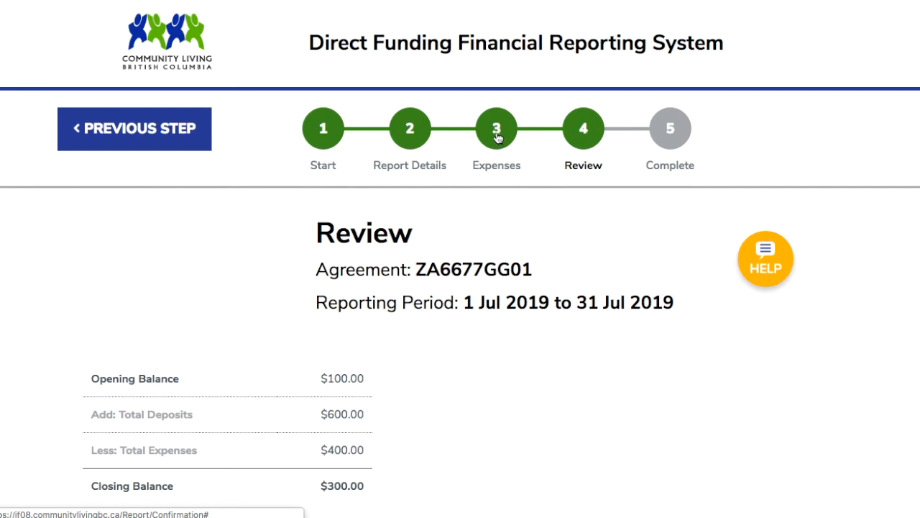
scroll(489, 263, down, 9)
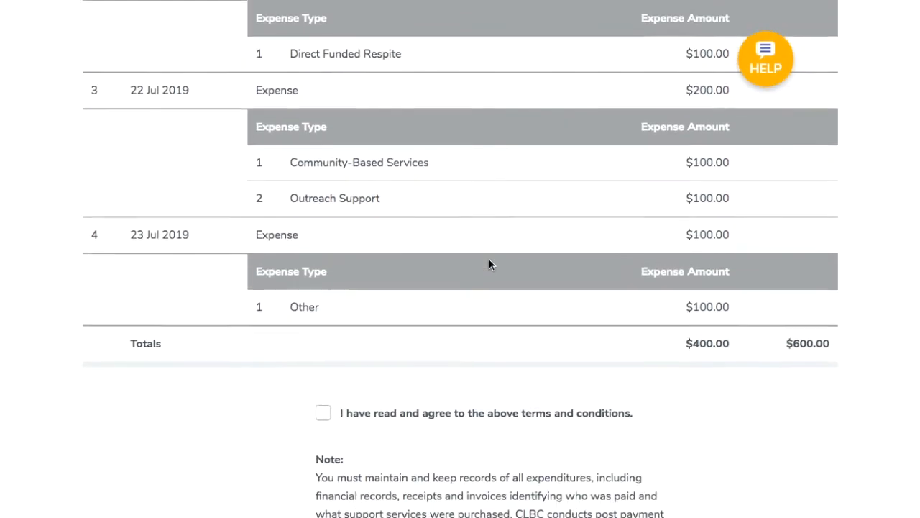
scroll(489, 264, down, 2)
Agree to the terms and conditions, then submit the financial report and confirm the submission.
click(323, 267)
scroll(380, 296, down, 1)
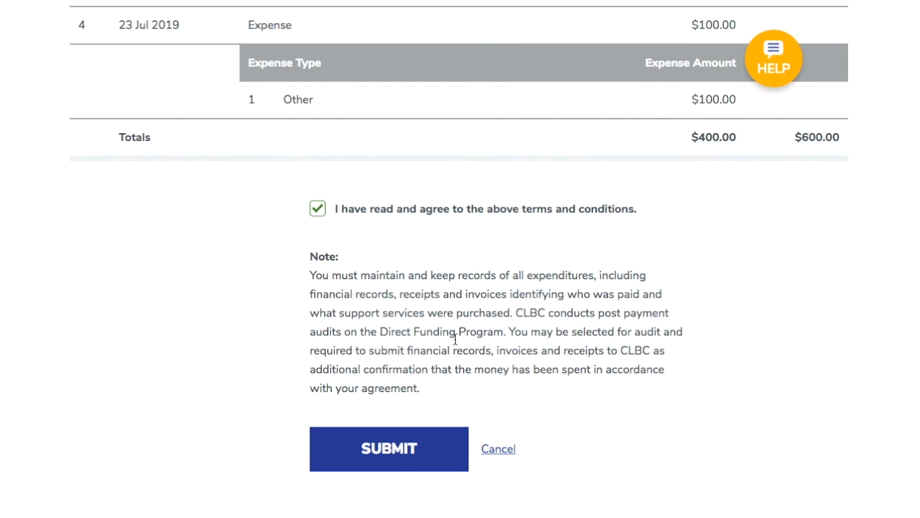
click(414, 454)
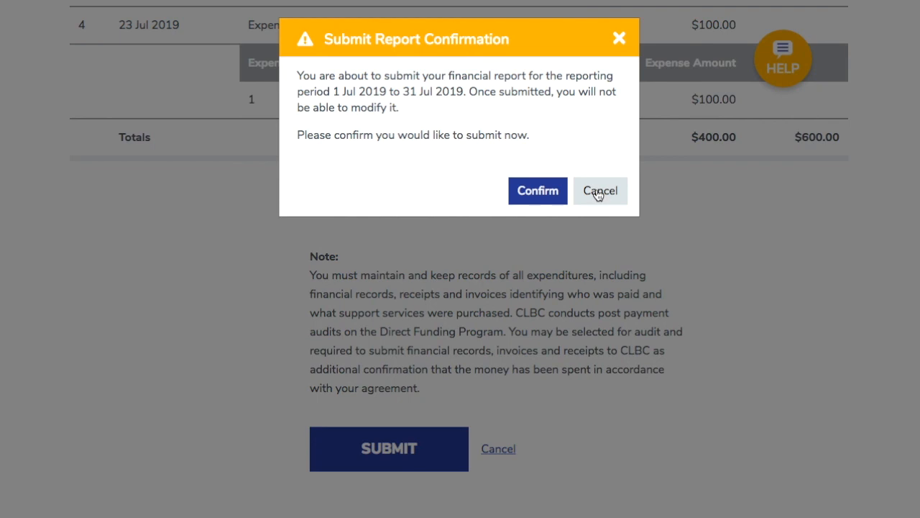
click(532, 198)
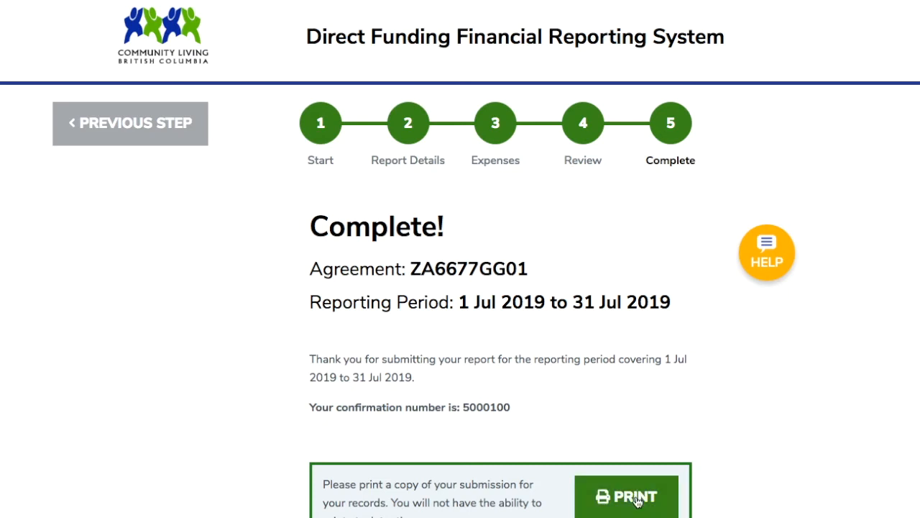
Start a new report from the completion page.
scroll(636, 501, down, 3)
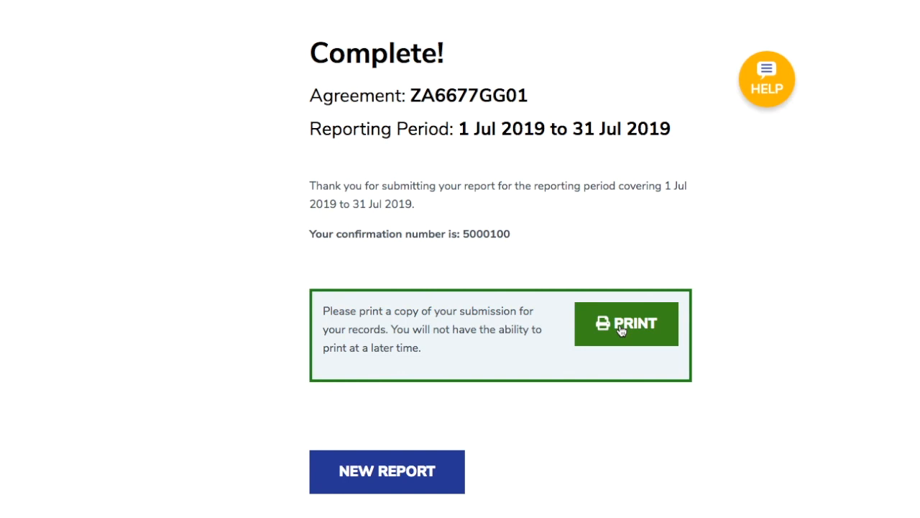
click(424, 471)
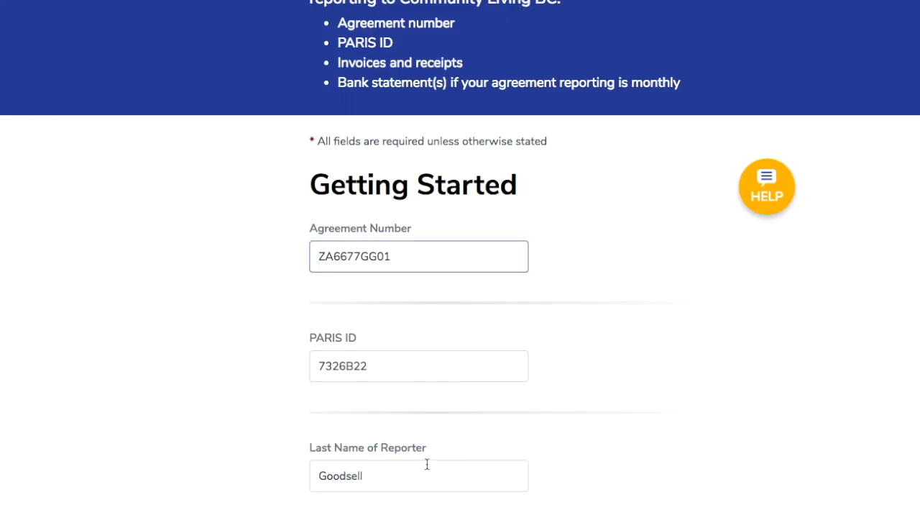
mouse_move(416, 257)
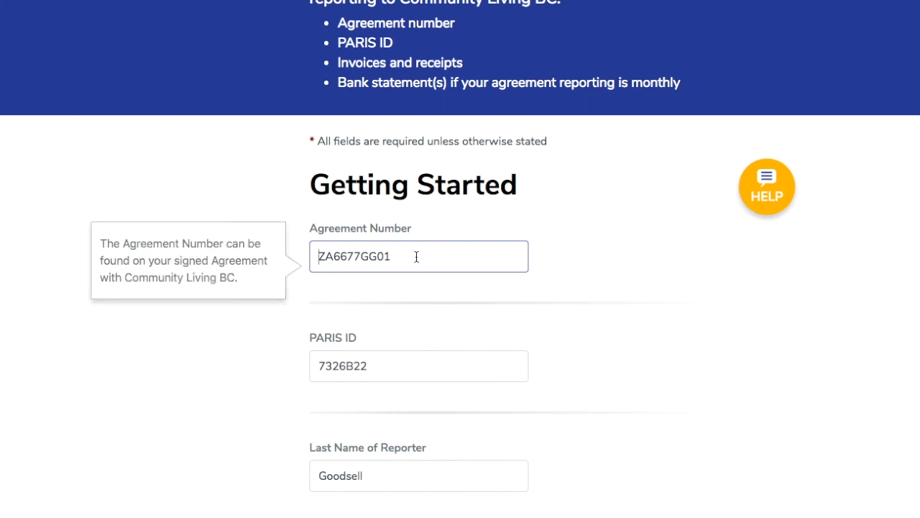